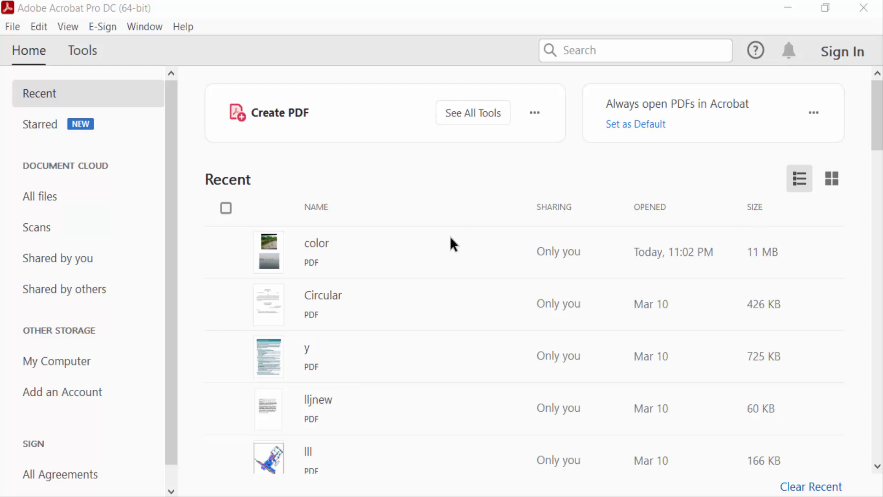
Step: Open color.pdf from recent files and look over its beach and forest photos
double_click(315, 245)
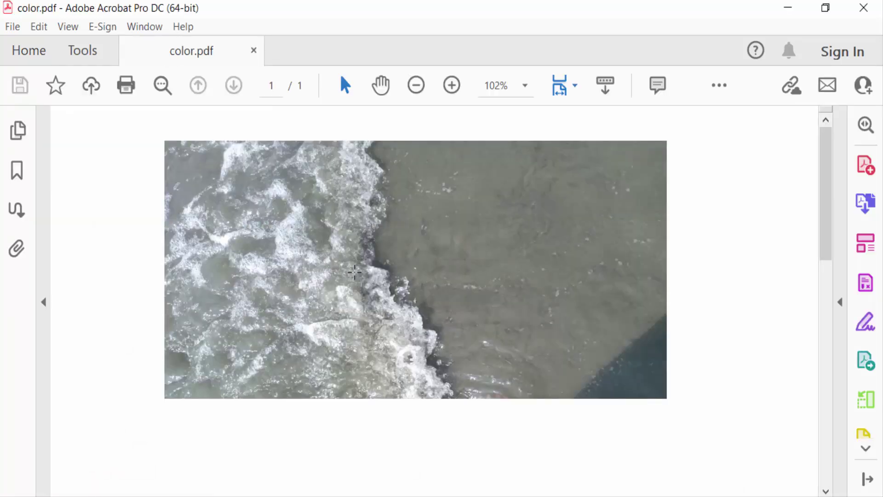
scroll(487, 301, "down", 5)
scroll(486, 300, "down", 3)
scroll(489, 296, "down", 2)
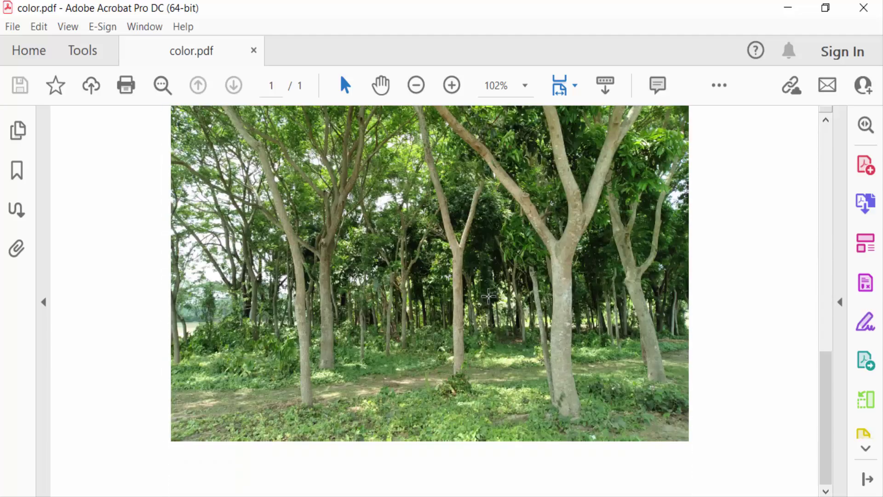
scroll(488, 342, "up", 3)
scroll(488, 354, "up", 3)
scroll(487, 355, "up", 3)
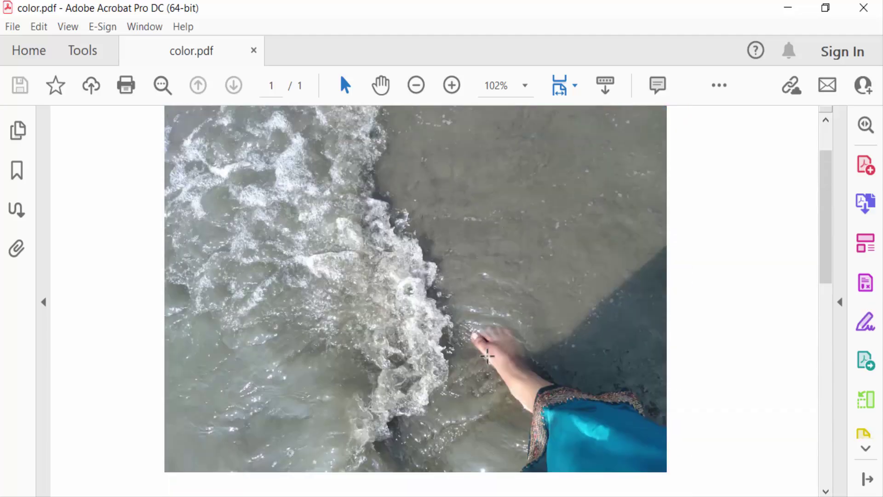
scroll(486, 355, "down", 1)
scroll(486, 356, "down", 2)
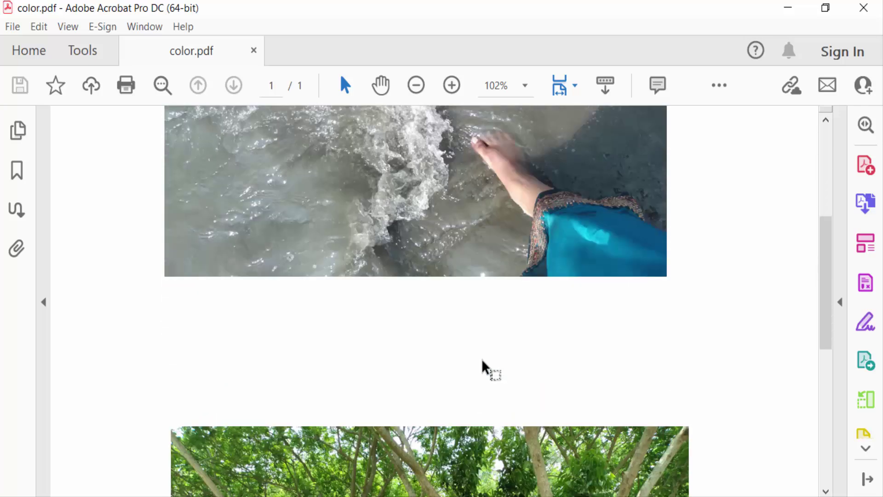
scroll(487, 356, "down", 3)
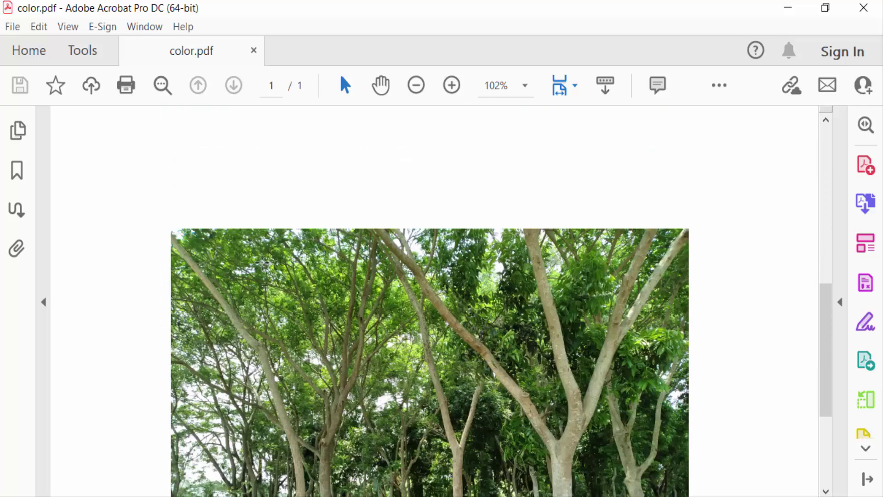
Step: Open the Print Production tools from the full Tools collection
left_click(83, 51)
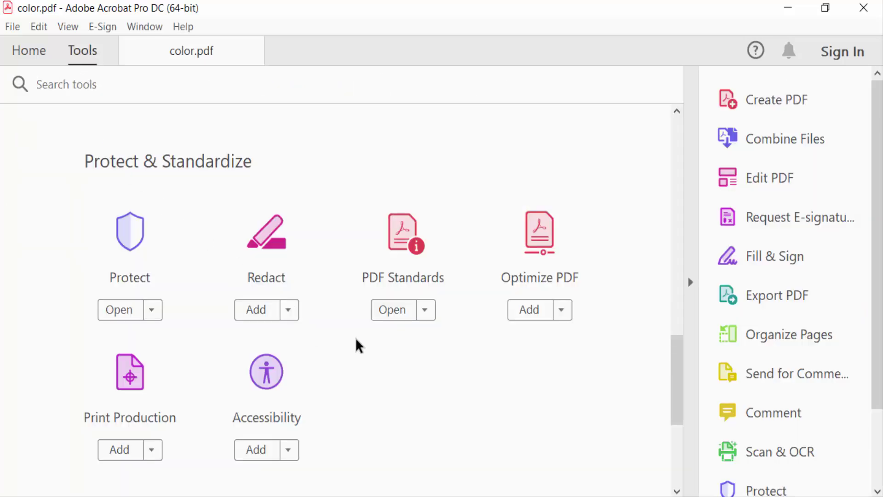
scroll(331, 369, "down", 2)
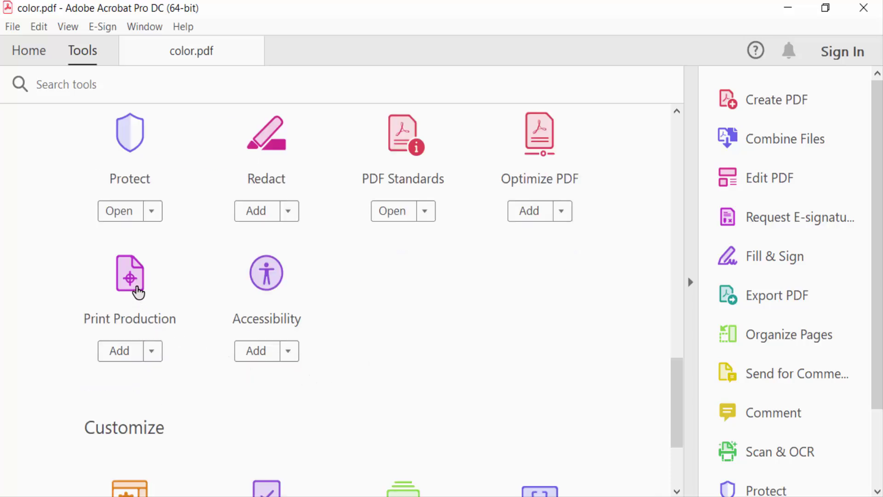
left_click(138, 292)
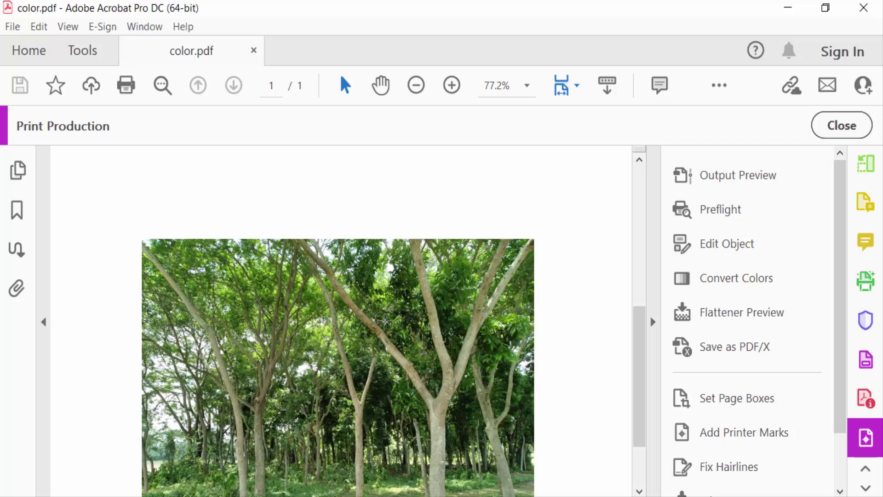
scroll(576, 328, "down", 3)
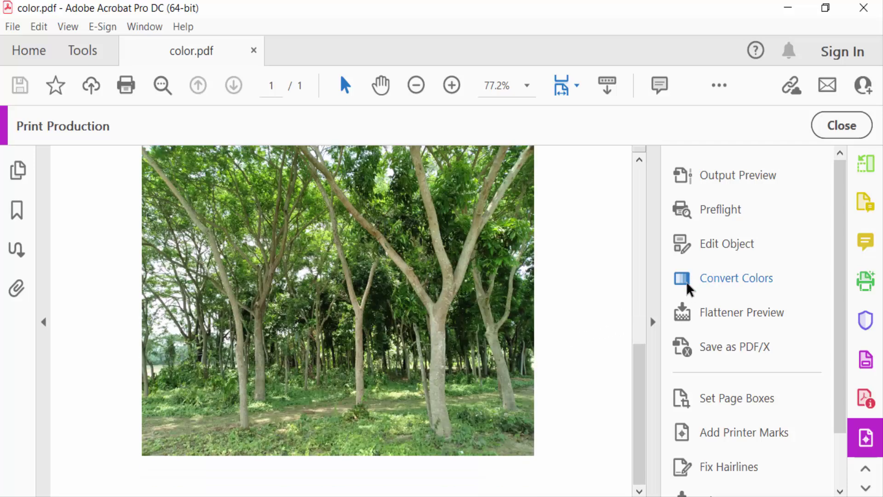
Step: Choose Gray Gamma 2.2 as the Convert Colors profile and start the conversion
left_click(720, 280)
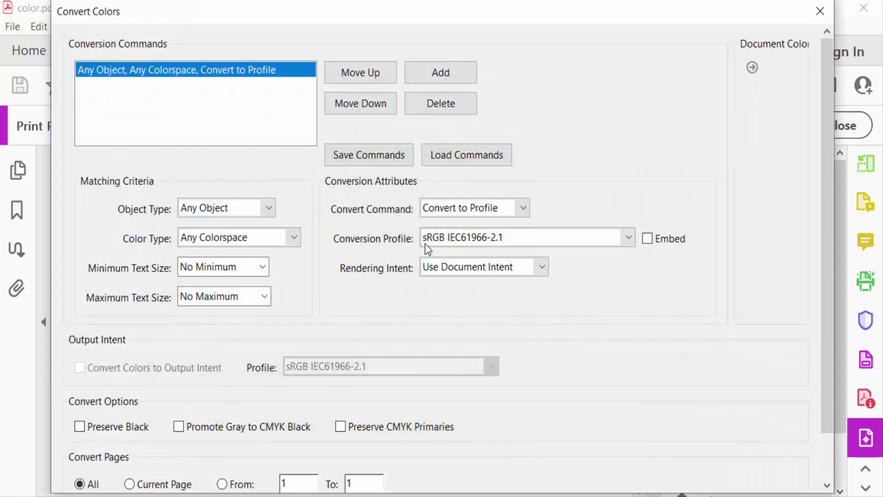
left_click(630, 238)
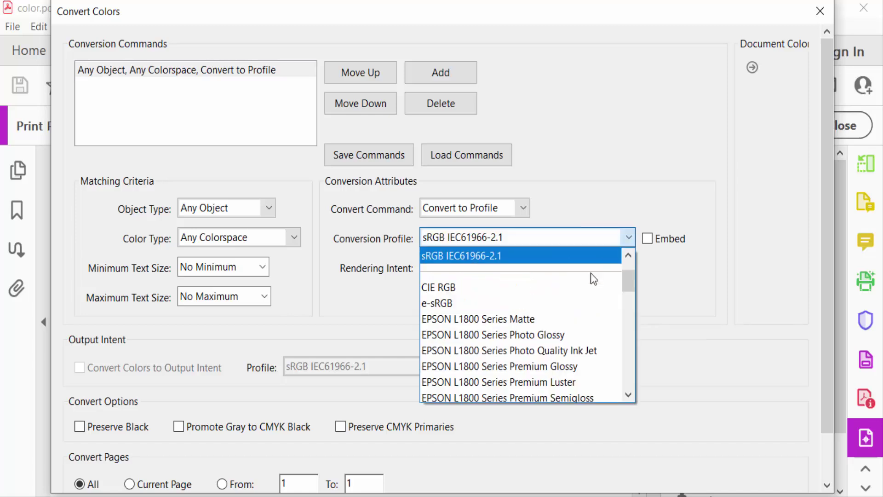
scroll(555, 334, "down", 10)
scroll(511, 373, "down", 10)
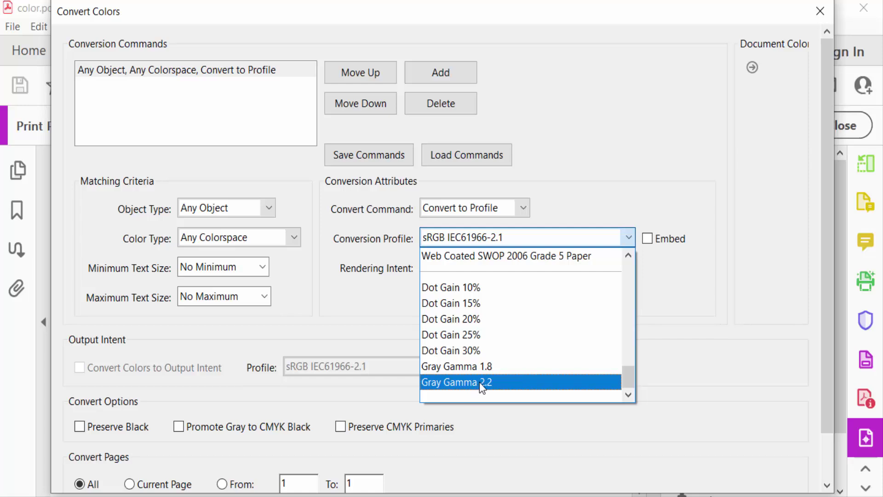
left_click(480, 382)
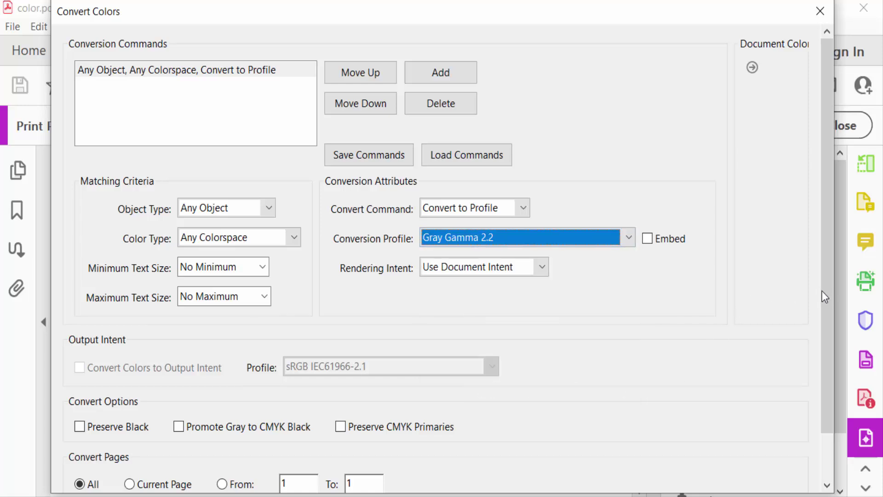
left_click_drag(825, 311, 675, 472)
left_click(672, 470)
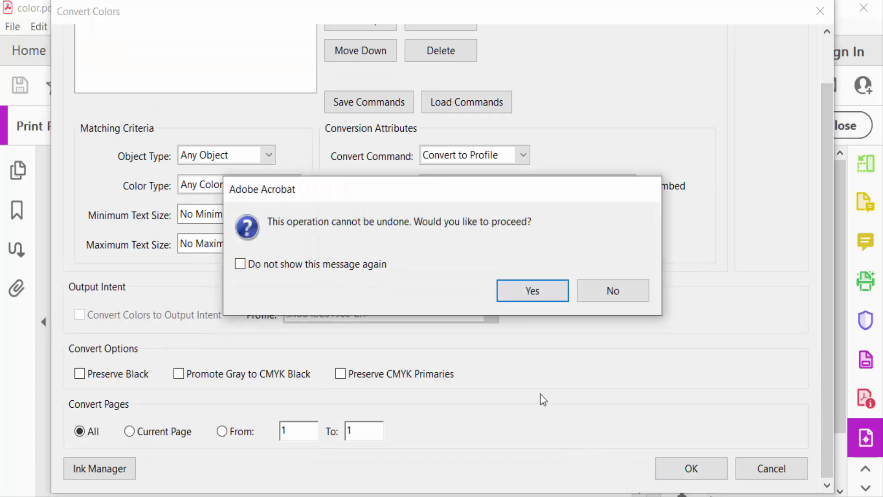
Step: Confirm the irreversible grayscale conversion and close the Print Production pane
left_click(524, 293)
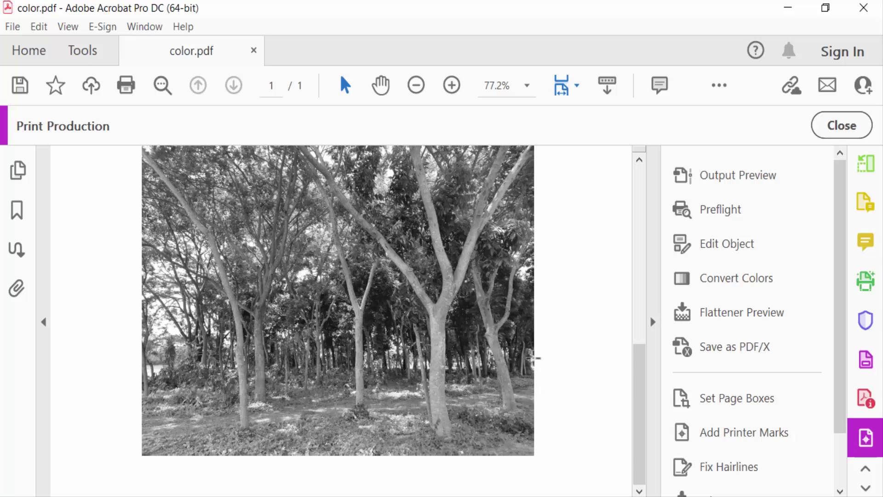
scroll(531, 362, "up", 3)
scroll(515, 379, "up", 3)
scroll(476, 380, "up", 3)
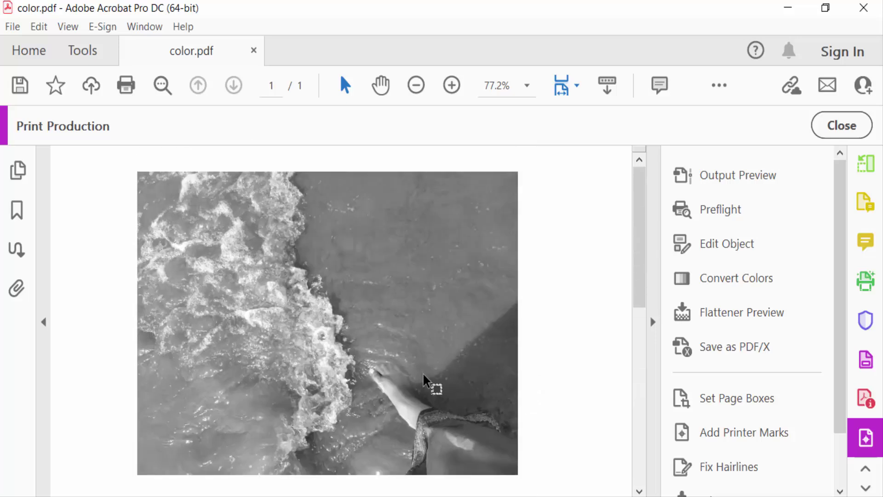
scroll(426, 380, "down", 5)
scroll(426, 379, "down", 3)
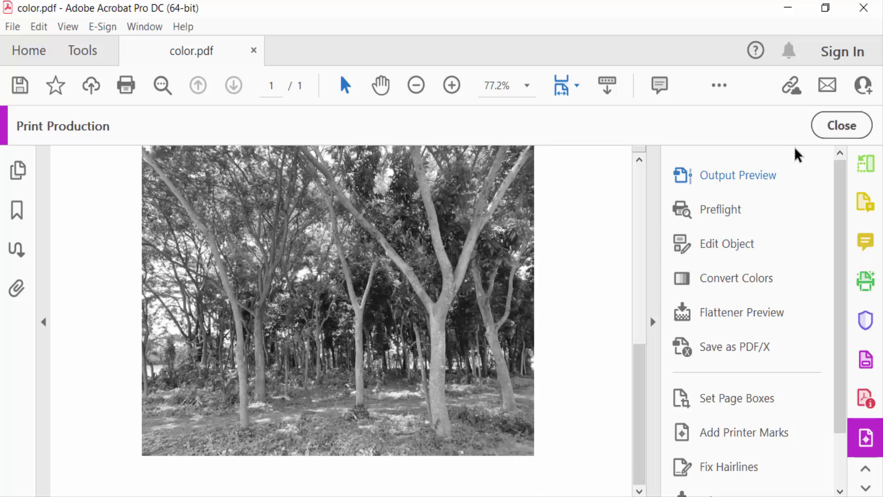
left_click(841, 126)
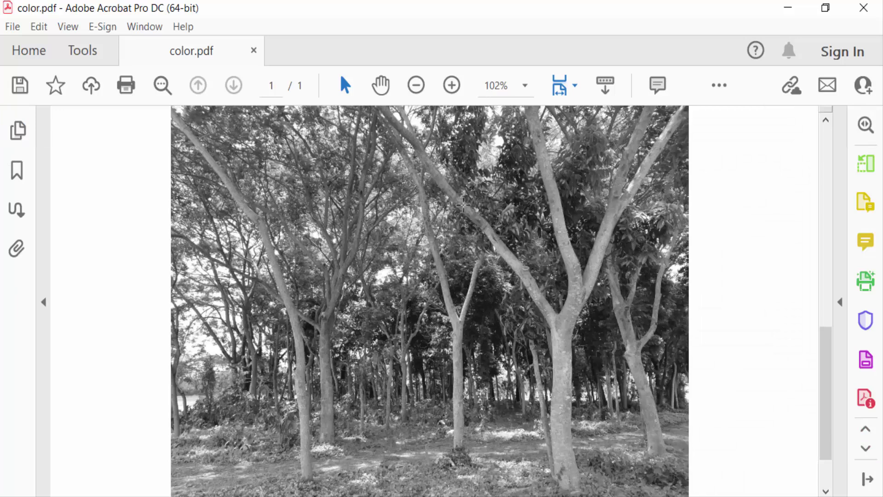
left_click(9, 27)
left_click(98, 165)
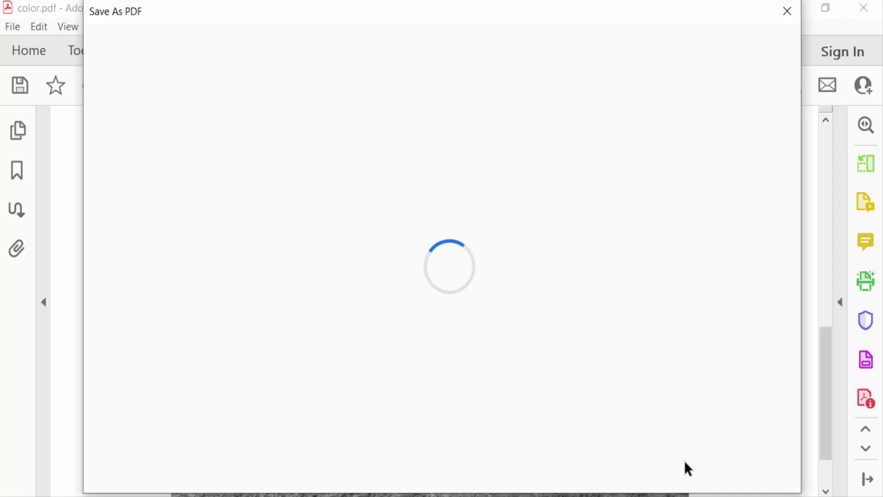
left_click(745, 461)
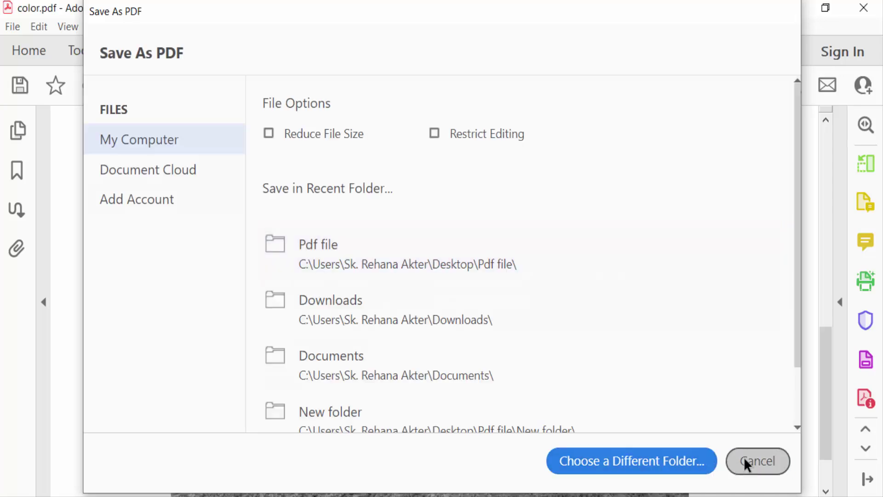